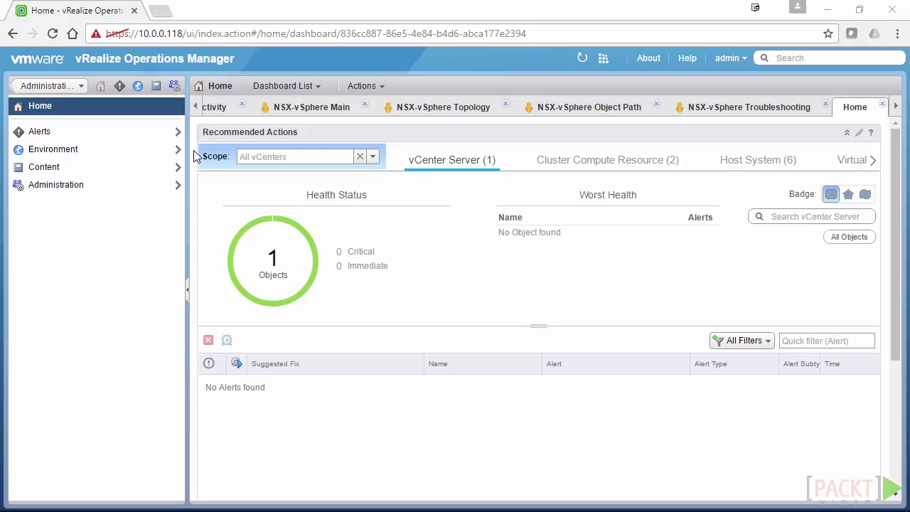
Go to Administration > Policies to list active policies, with the Default Policy affecting 473 objects.
click(174, 87)
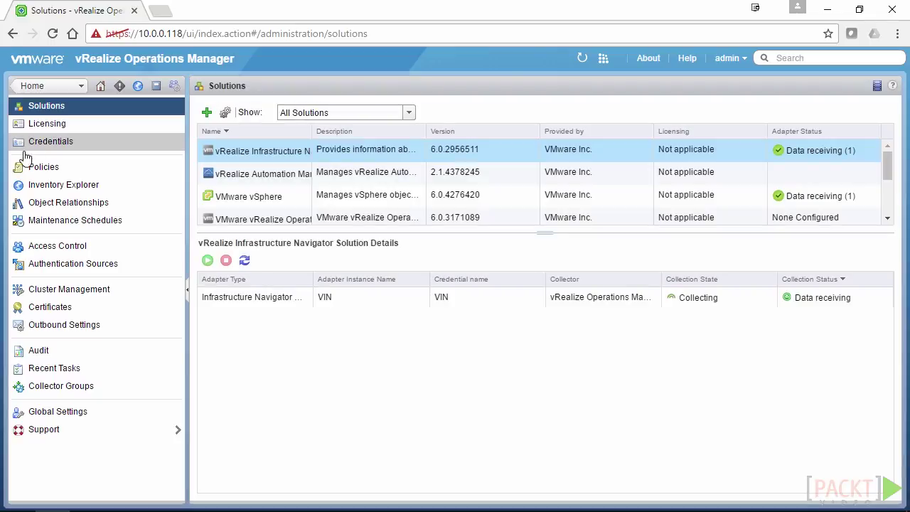
click(57, 171)
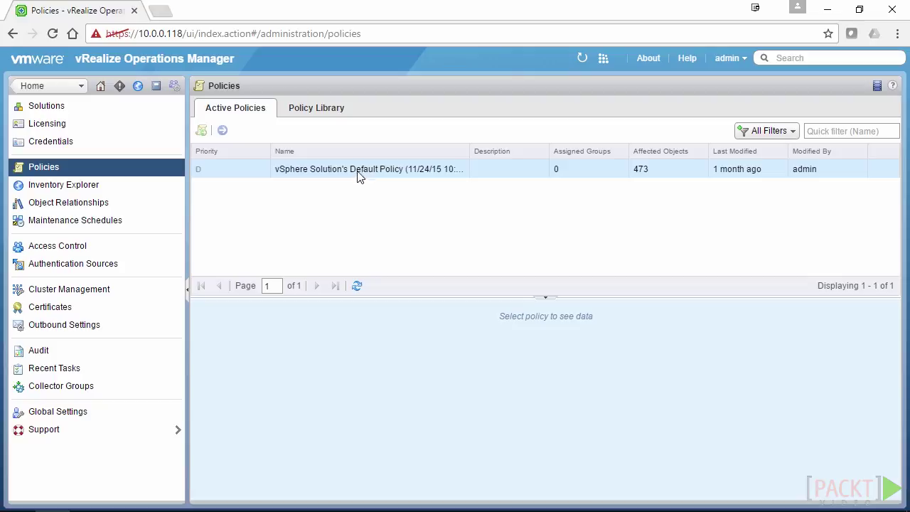
Select vSphere Solution's Default Policy and view its complete settings, including inherited Base Settings.
click(318, 171)
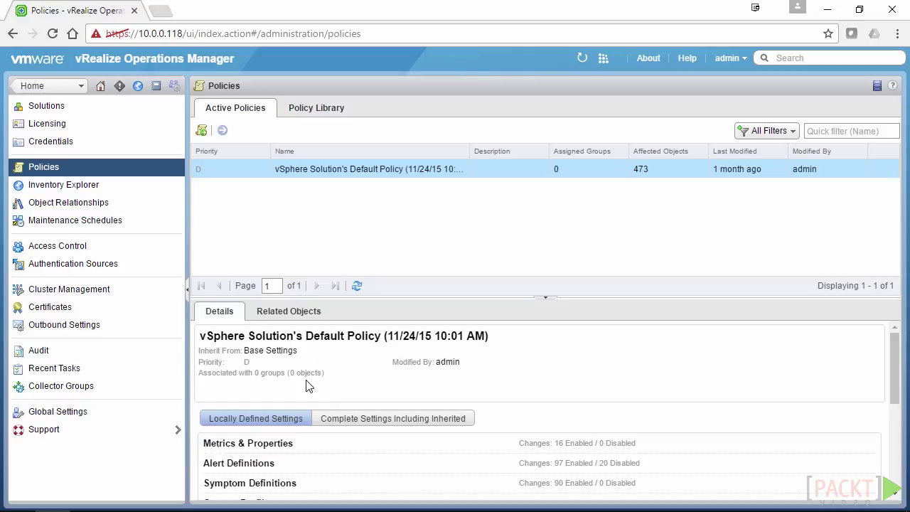
scroll(382, 430, down, 1)
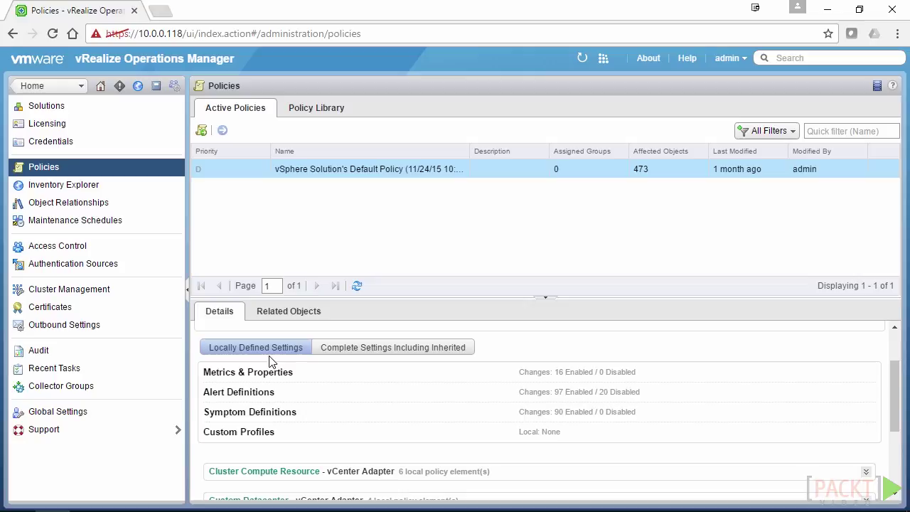
scroll(373, 423, down, 2)
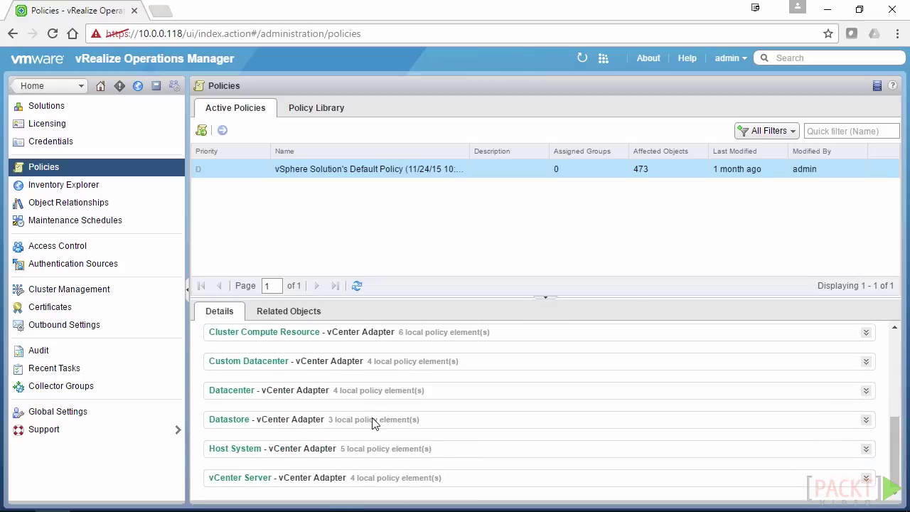
scroll(553, 477, up, 3)
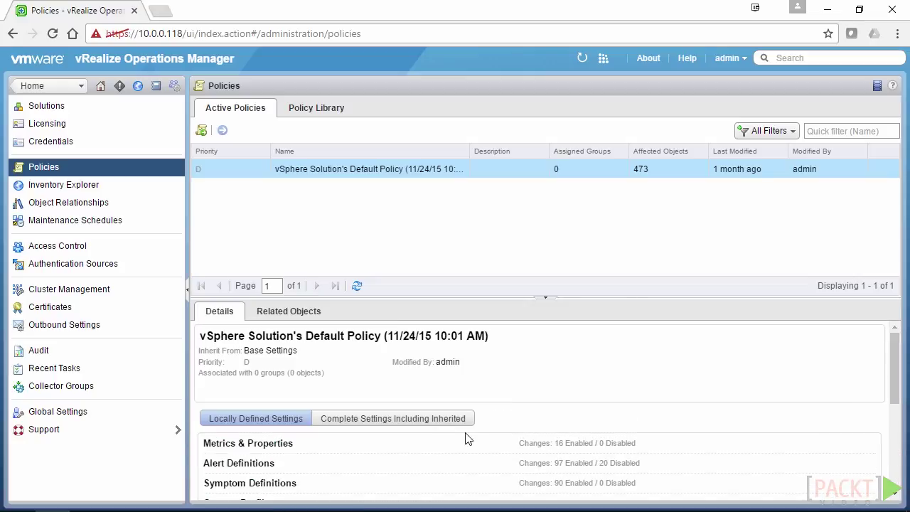
click(383, 421)
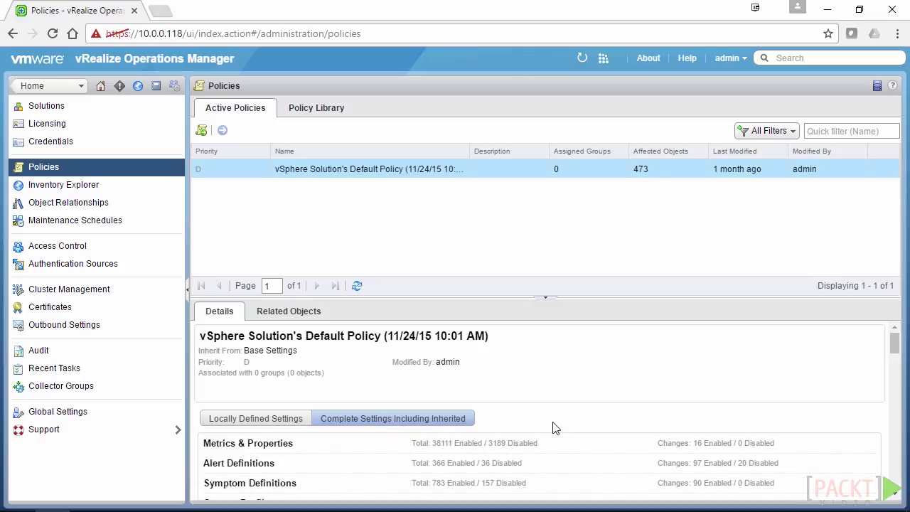
scroll(555, 427, down, 2)
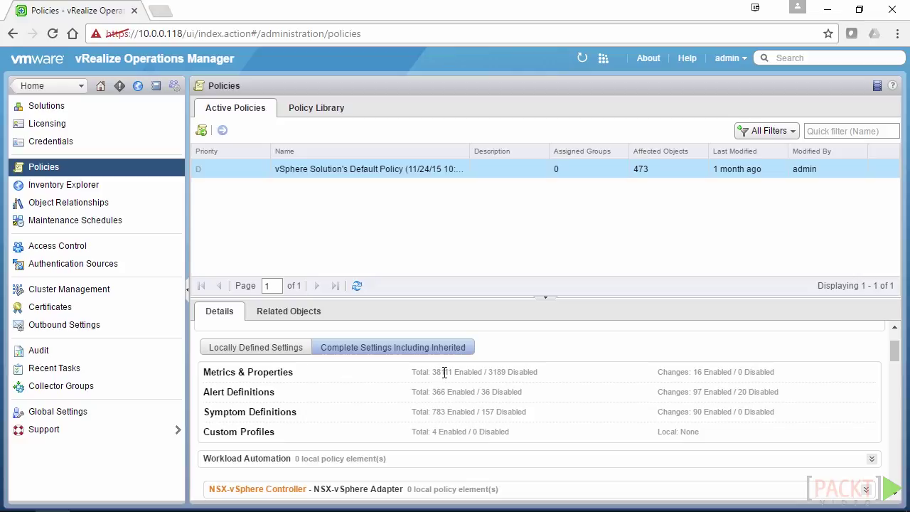
scroll(459, 429, down, 6)
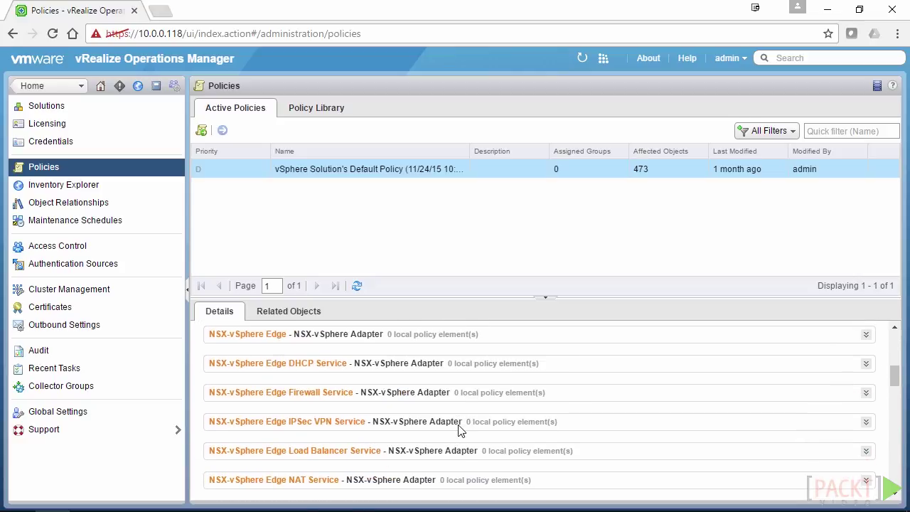
scroll(458, 428, up, 8)
In the Policy Library, expand VMware Management Policies to show policies like Optimized for 15-minute peak periods.
click(323, 108)
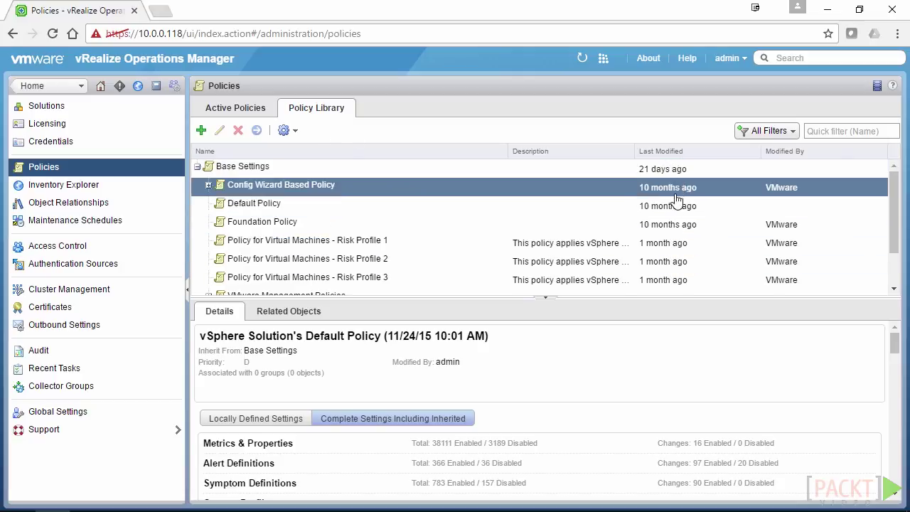
scroll(685, 260, down, 2)
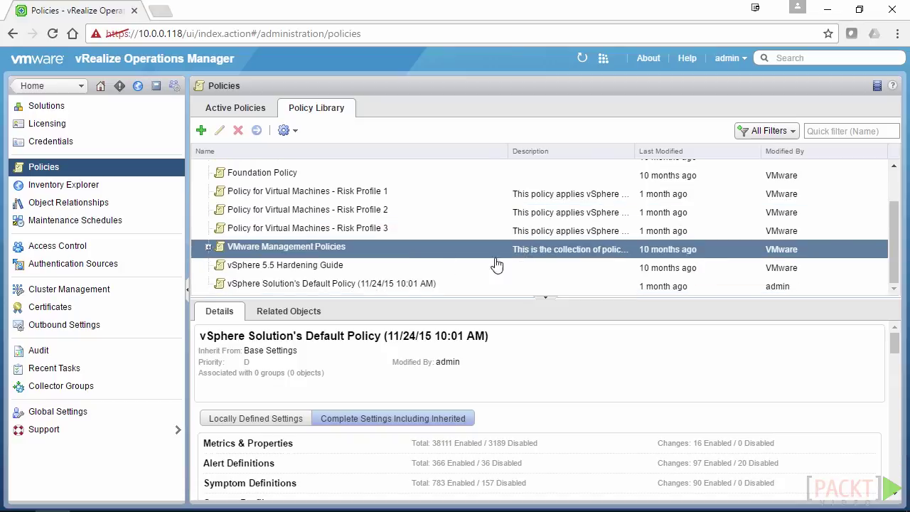
click(208, 248)
scroll(272, 247, down, 3)
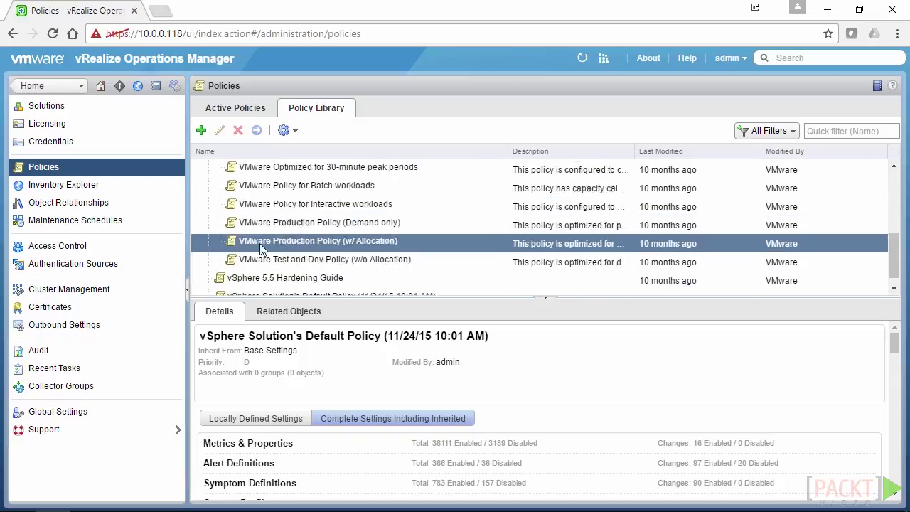
scroll(273, 247, up, 2)
scroll(272, 247, up, 2)
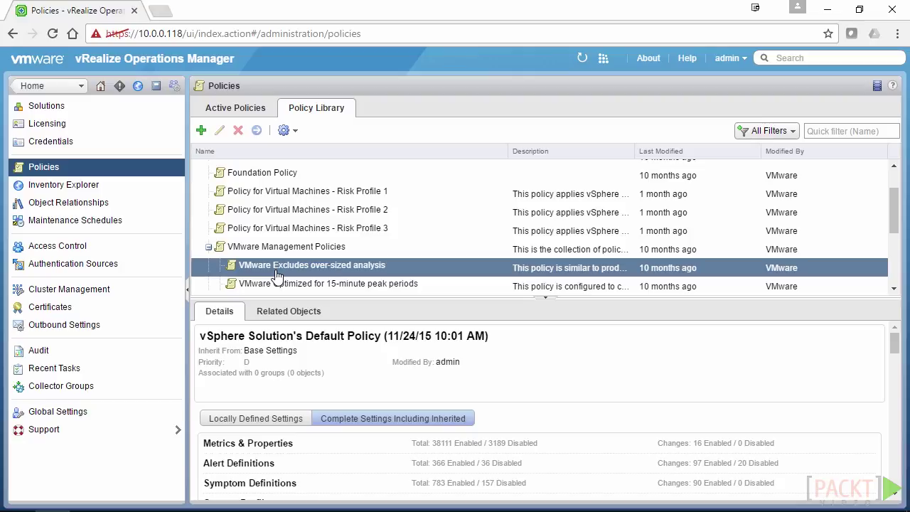
Select vSphere Solution's Default Policy in the Policy Library tree.
click(285, 283)
click(275, 247)
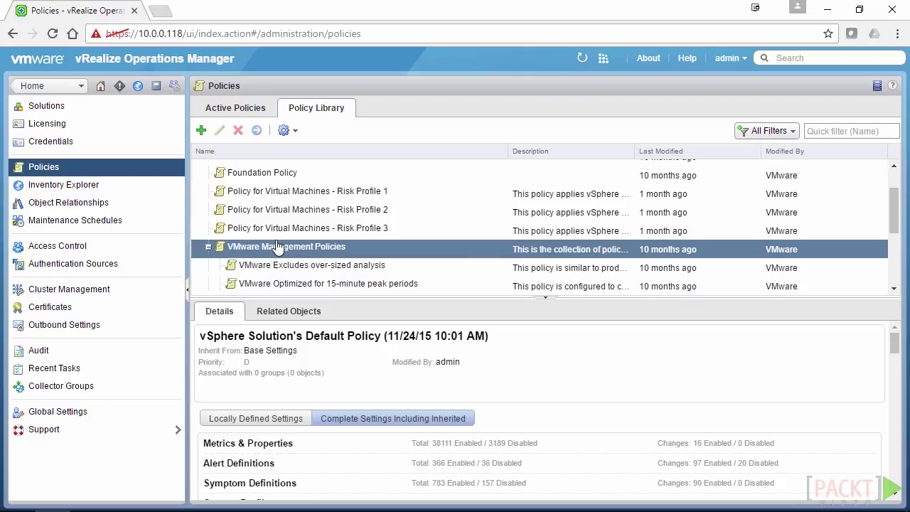
scroll(266, 252, down, 3)
click(292, 287)
click(295, 270)
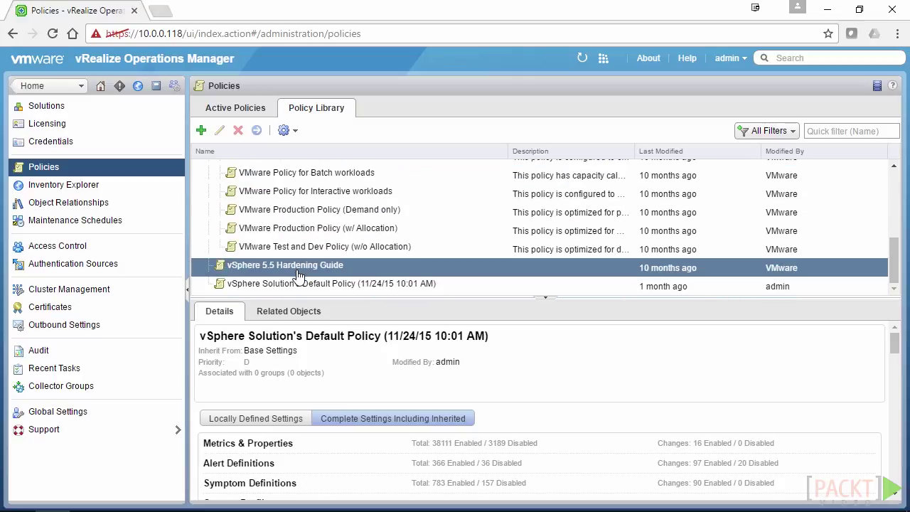
scroll(297, 277, up, 2)
scroll(297, 280, down, 2)
click(298, 283)
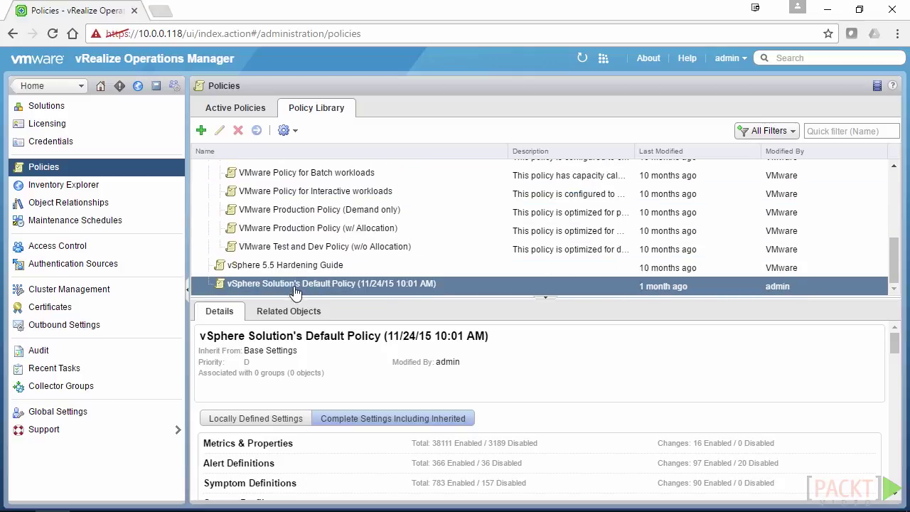
click(315, 288)
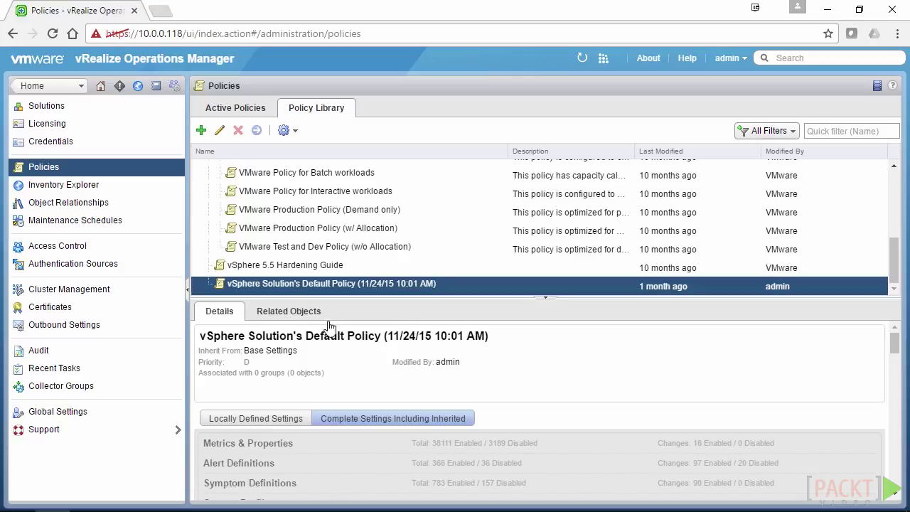
View the default policy's related Groups and Affected Objects, browsing the NSX-vSphere, vCenter and storage items.
click(284, 312)
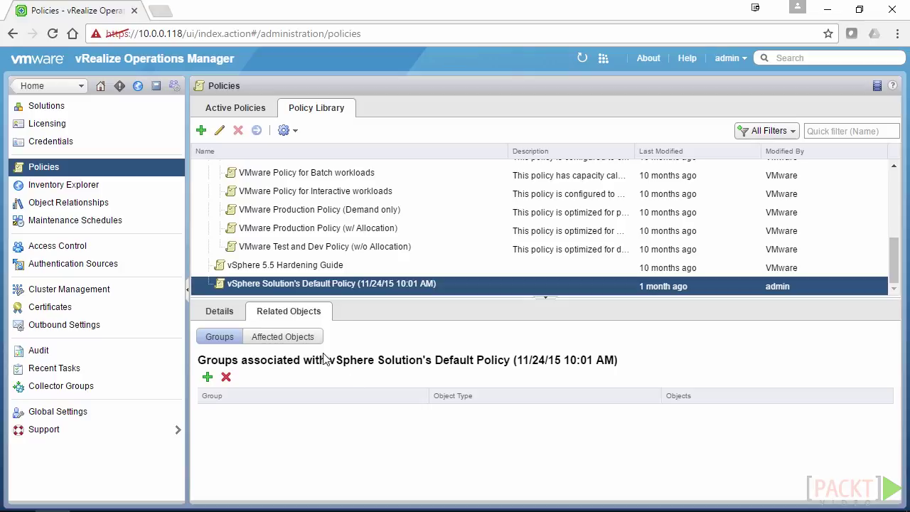
click(297, 340)
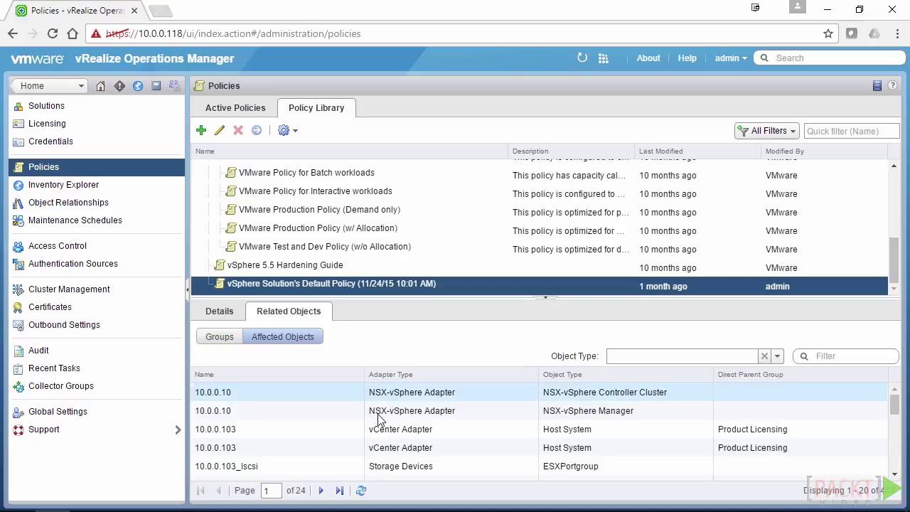
click(220, 337)
click(280, 338)
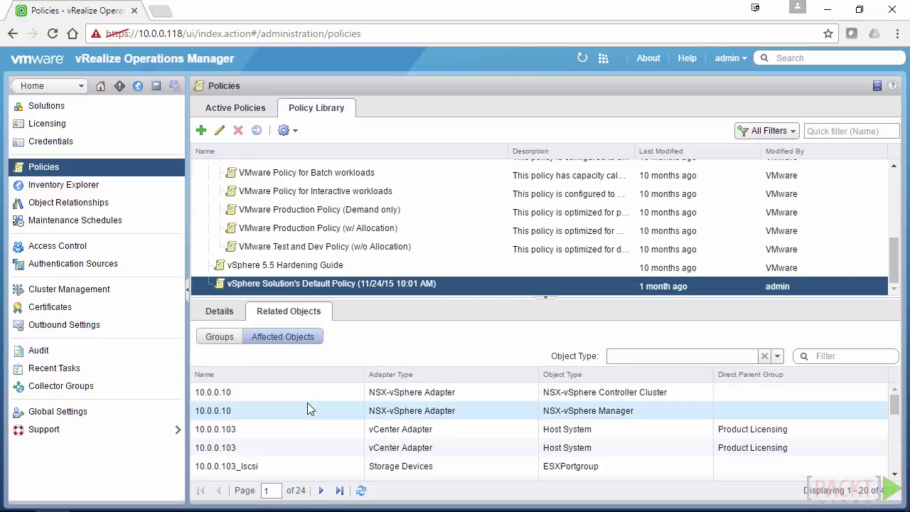
scroll(307, 405, down, 5)
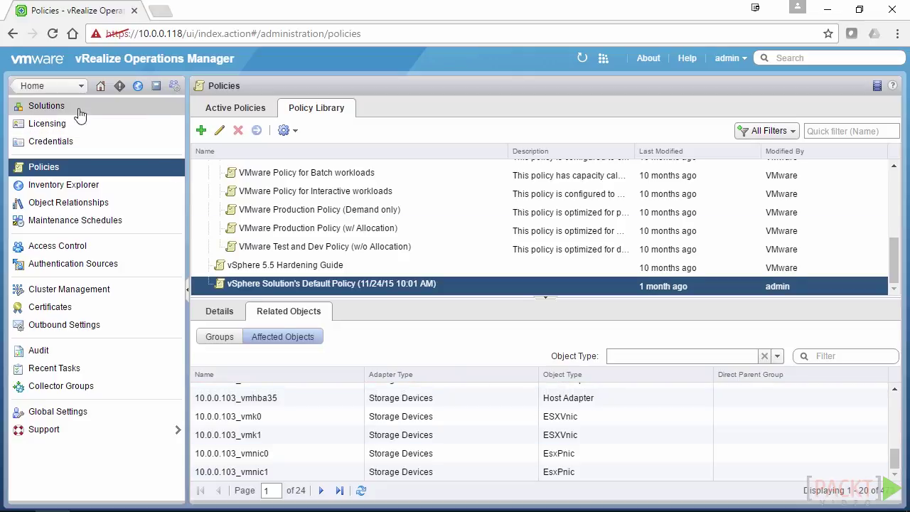
From Home, go to the Environment's vSphere Hosts and Clusters inventory.
click(33, 86)
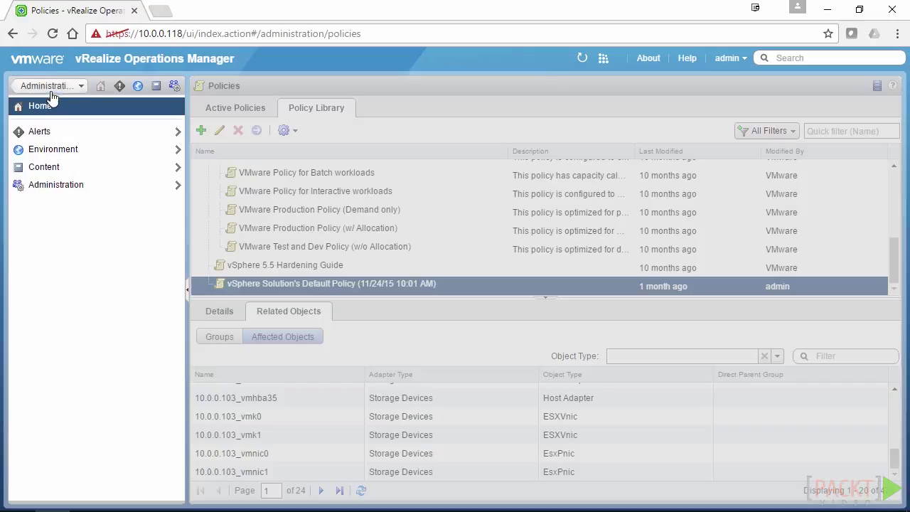
click(43, 105)
click(135, 87)
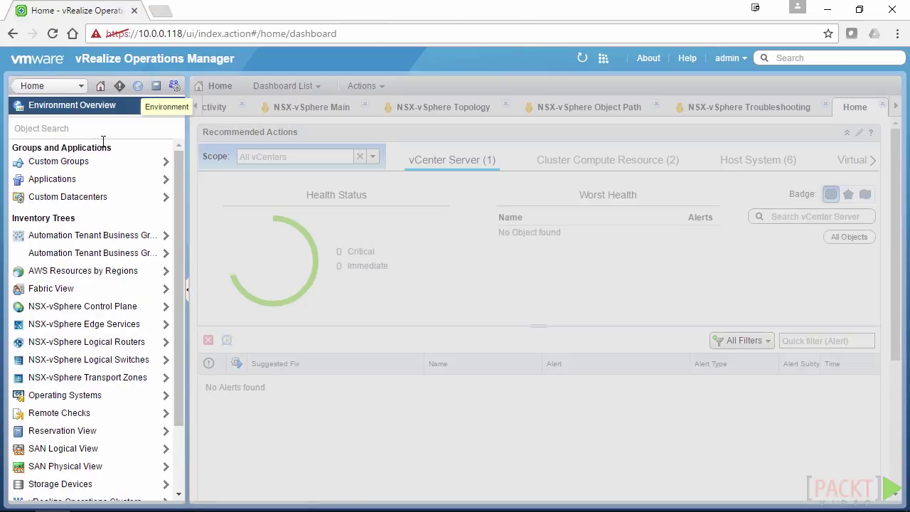
scroll(126, 470, down, 3)
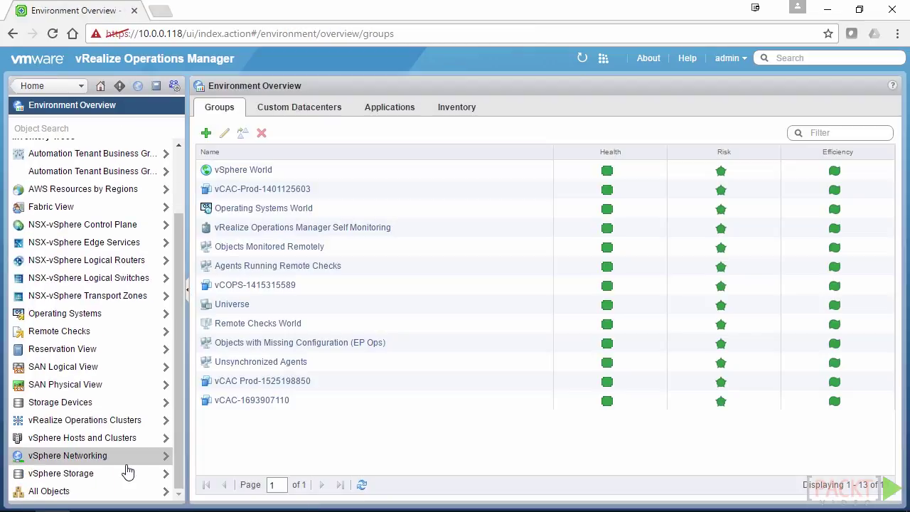
click(78, 437)
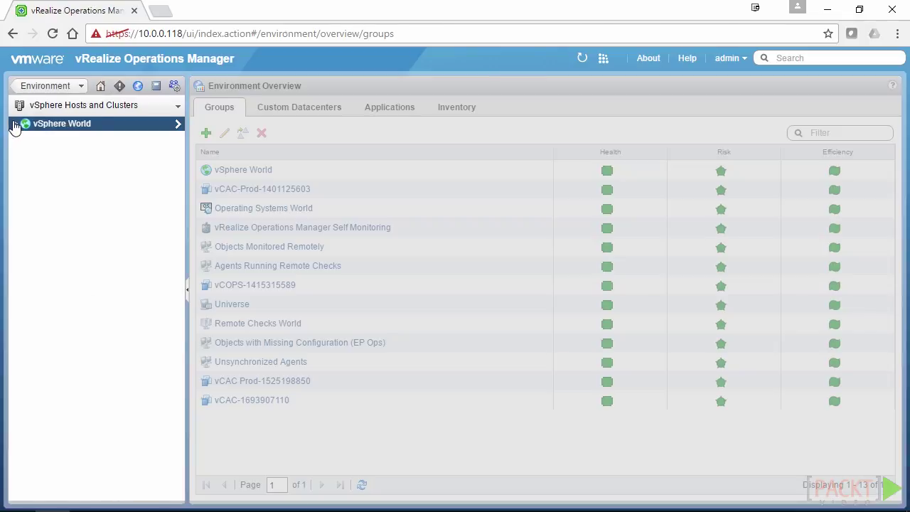
Expand vSphere World > vCenter > Datacenter and open the virtualiseme summary.
click(15, 123)
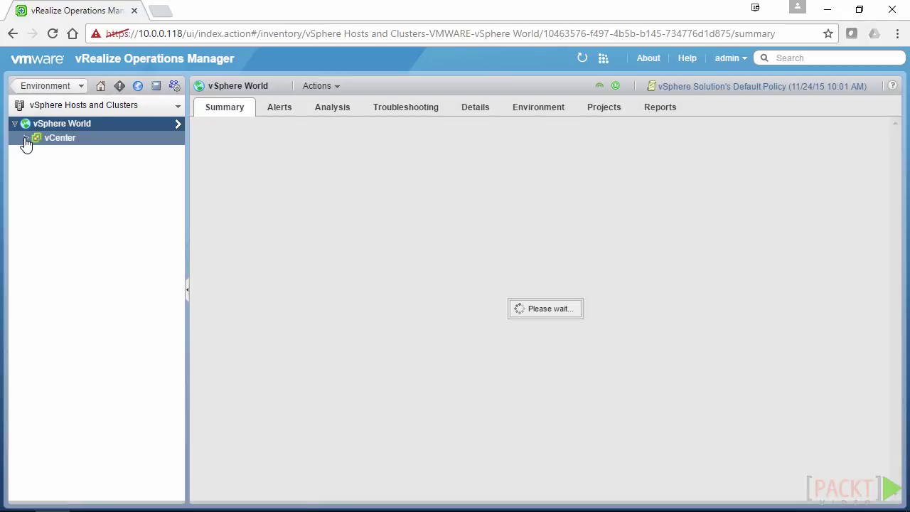
click(26, 138)
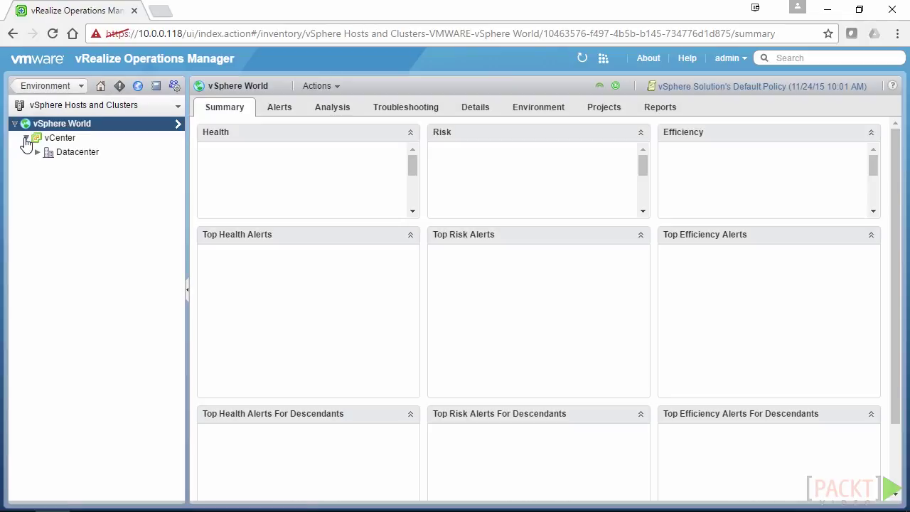
click(38, 152)
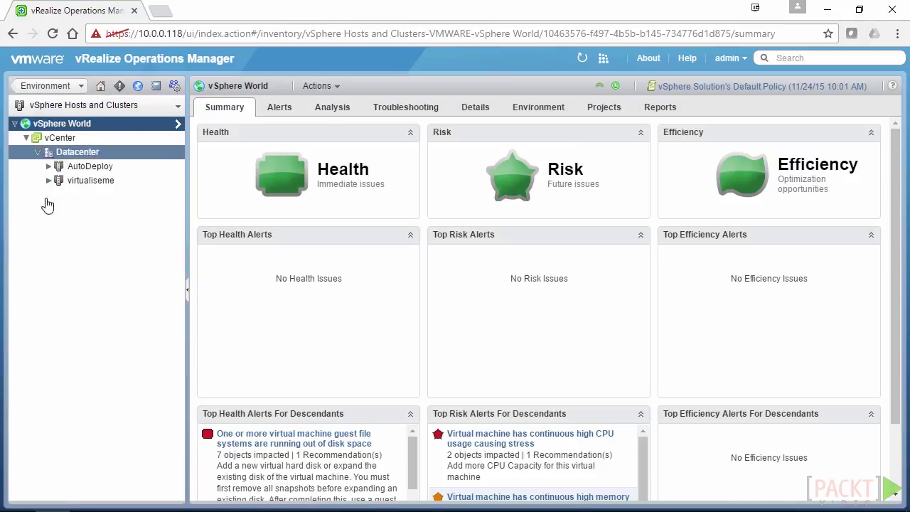
click(86, 182)
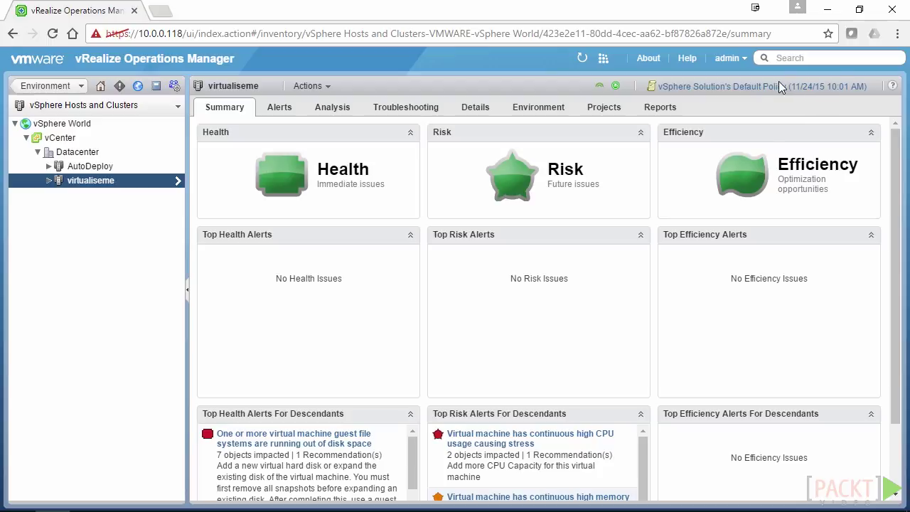
Open host vm-h-01.virtualiseme.com.au's summary and follow its Default Policy link to Administration Policies.
click(701, 87)
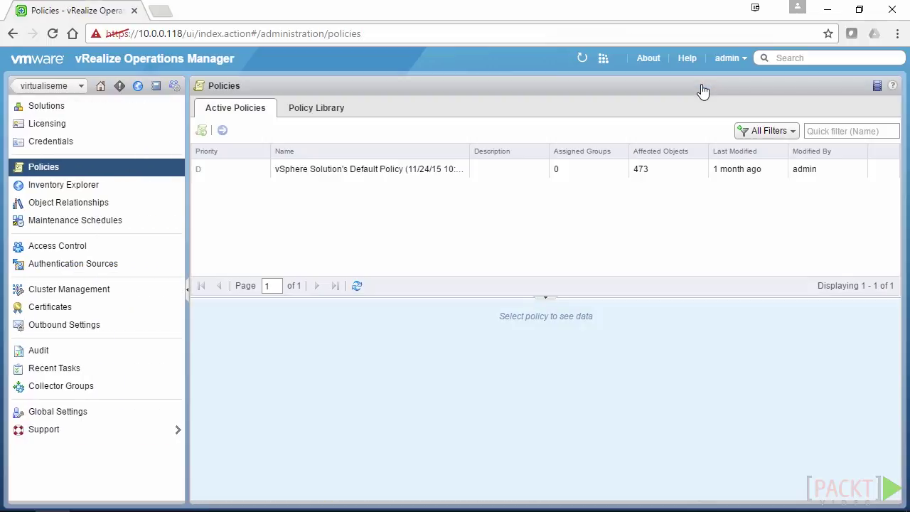
click(55, 85)
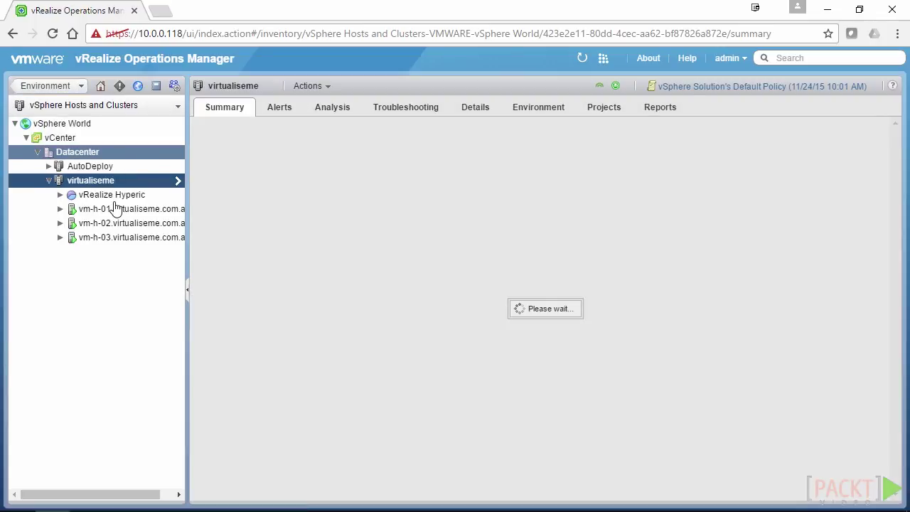
click(114, 208)
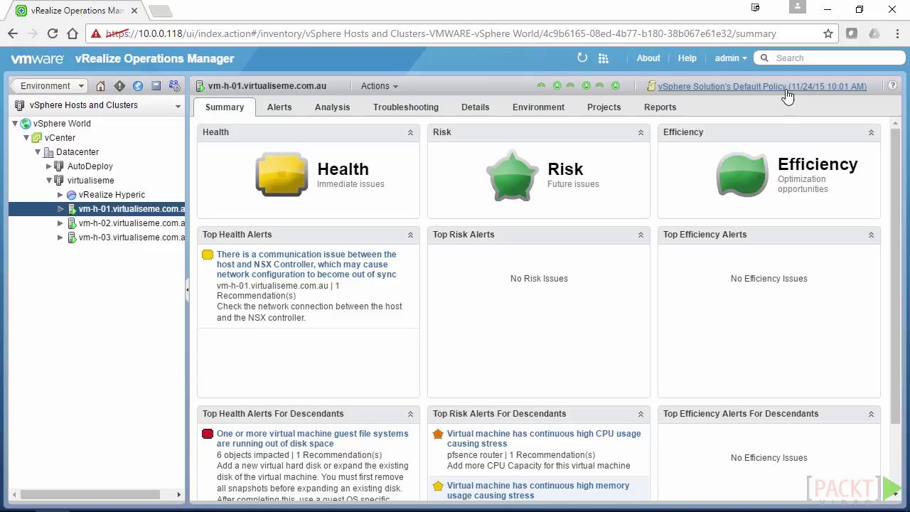
click(781, 89)
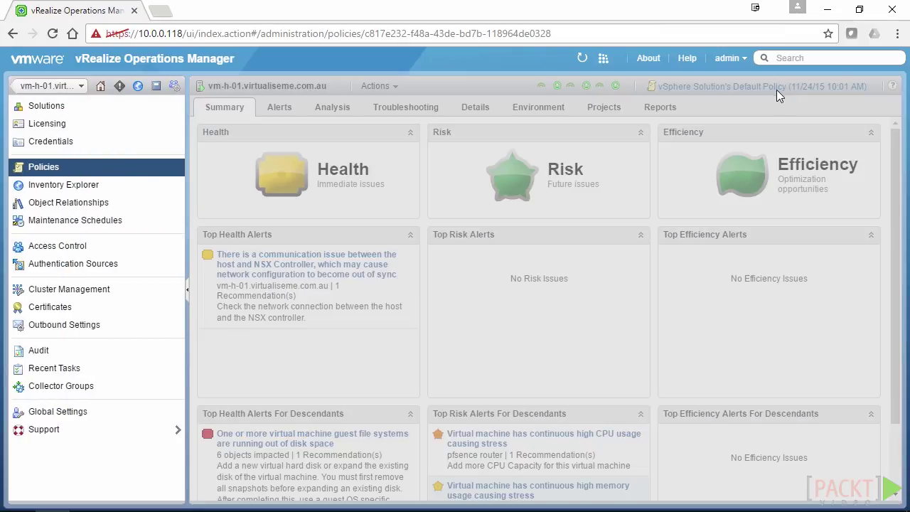